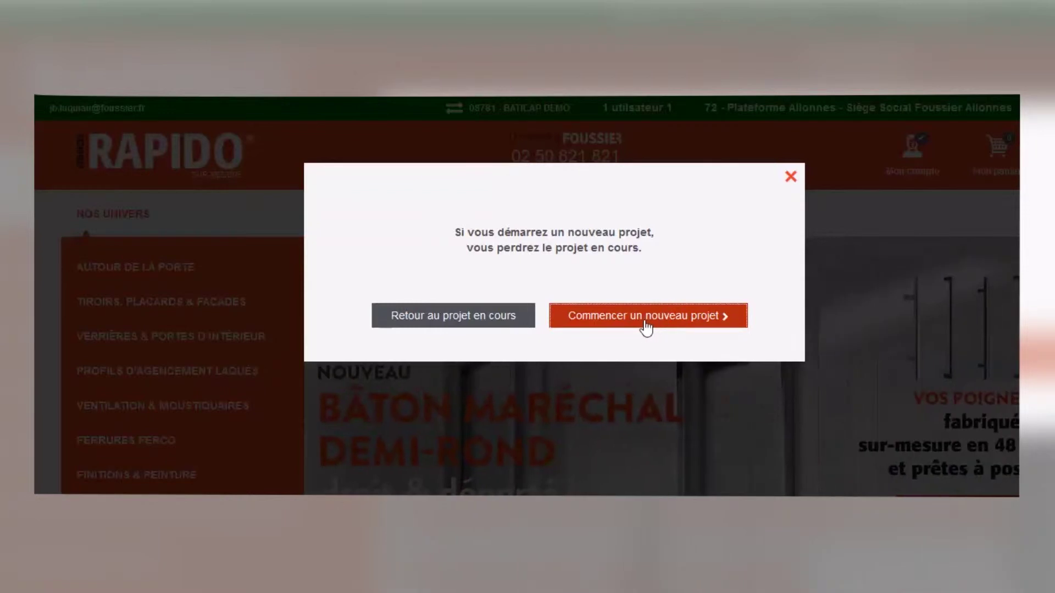
Step: Start a new project and choose "Verrière avec soubassement en kit" as the glass partition type
click(670, 324)
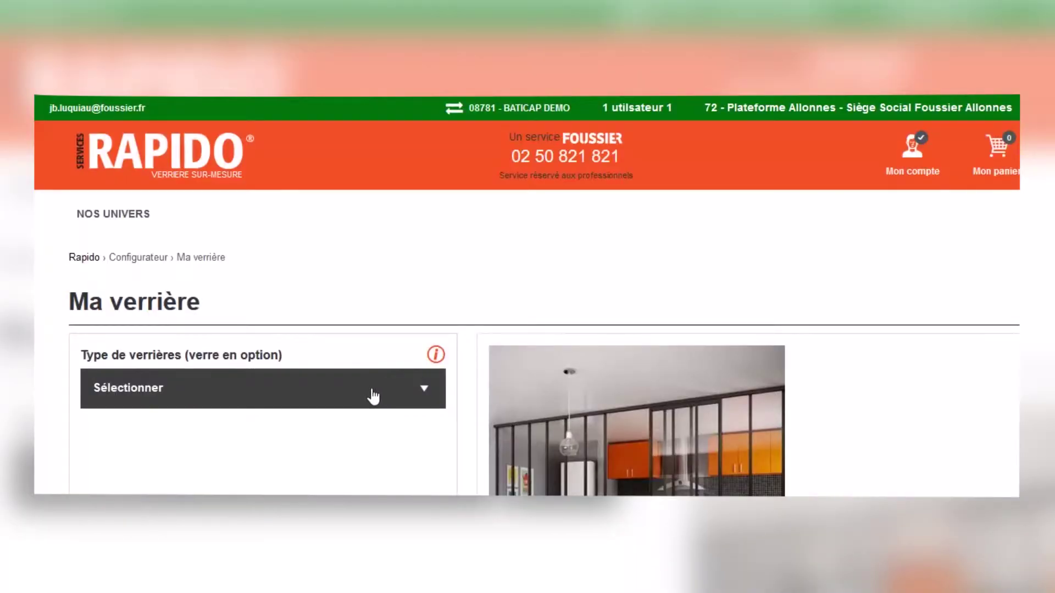
click(373, 393)
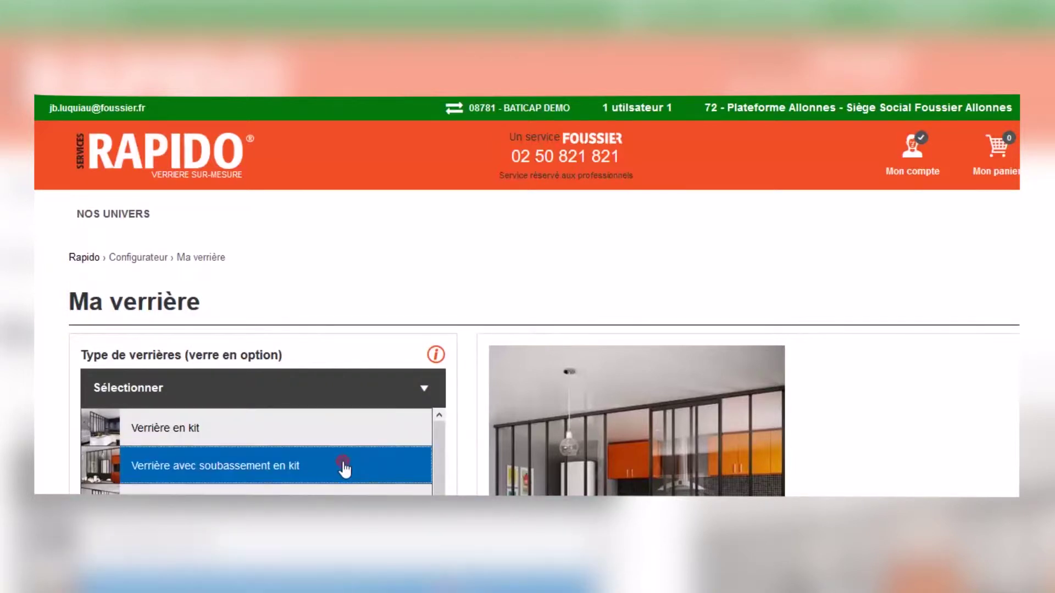
click(347, 466)
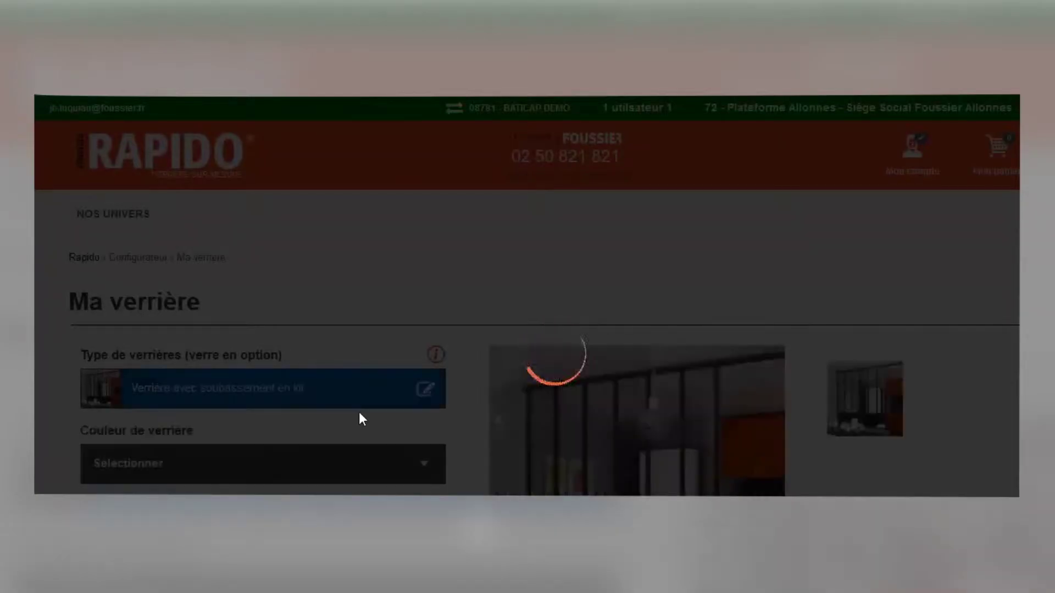
Step: Set the glass partition's colour to "Noir RAL 9005 granité"
scroll(358, 420, down, 1)
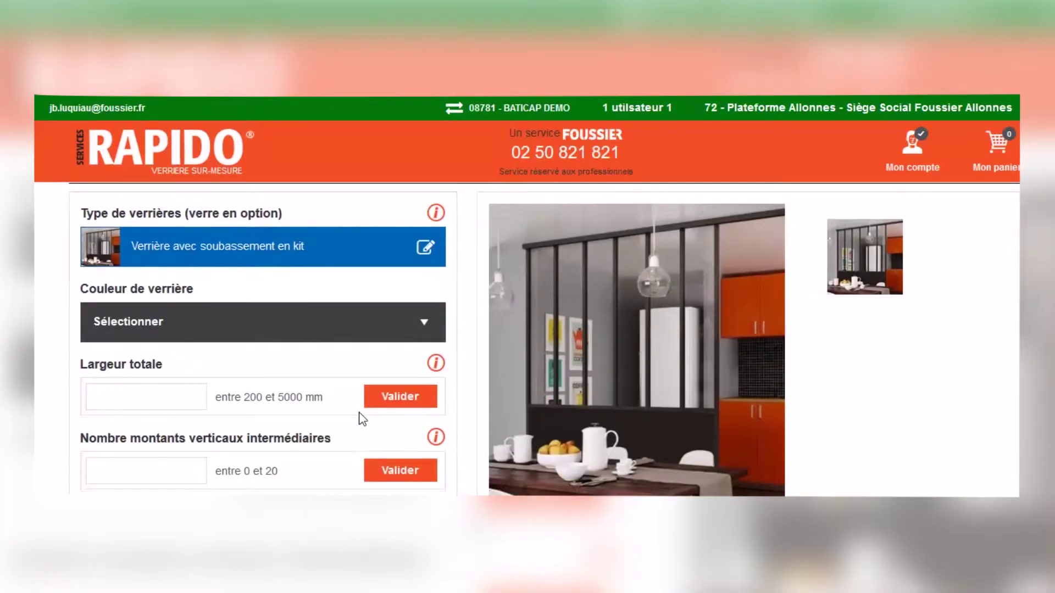
click(348, 330)
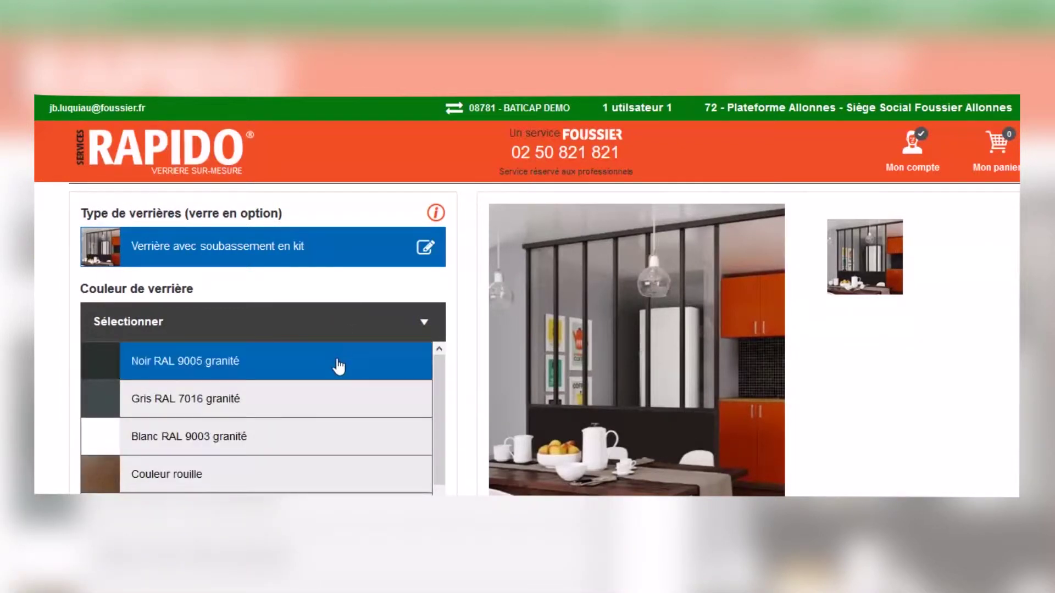
click(338, 364)
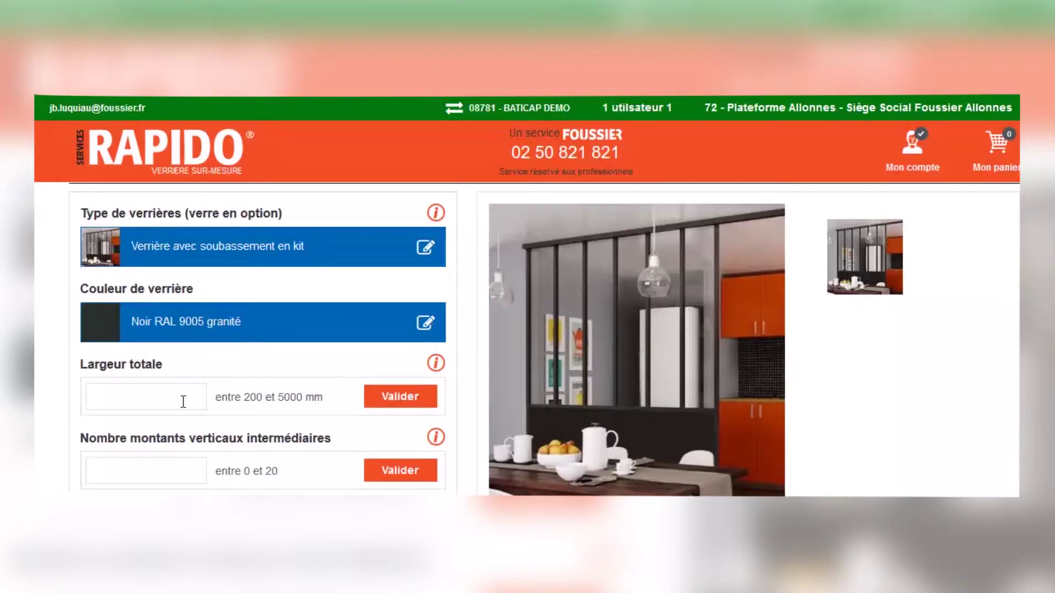
Step: Set the glass partition's total width to 2500 mm and validate it
click(183, 402)
text(2500)
click(383, 403)
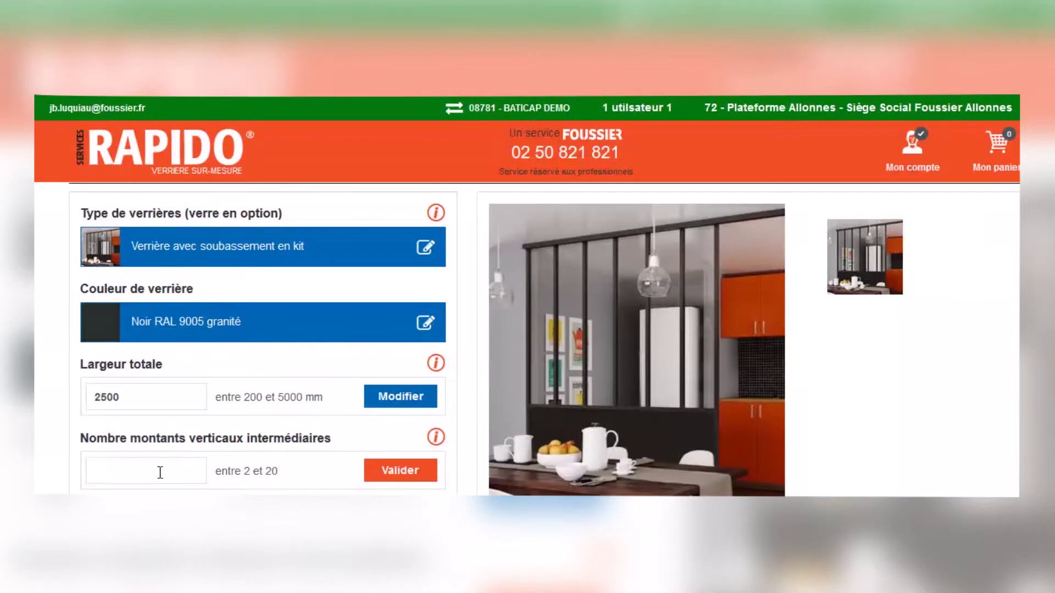
Step: Set the number of intermediate vertical uprights to 3 and consult the explanation of that option
click(159, 473)
text(3)
click(399, 484)
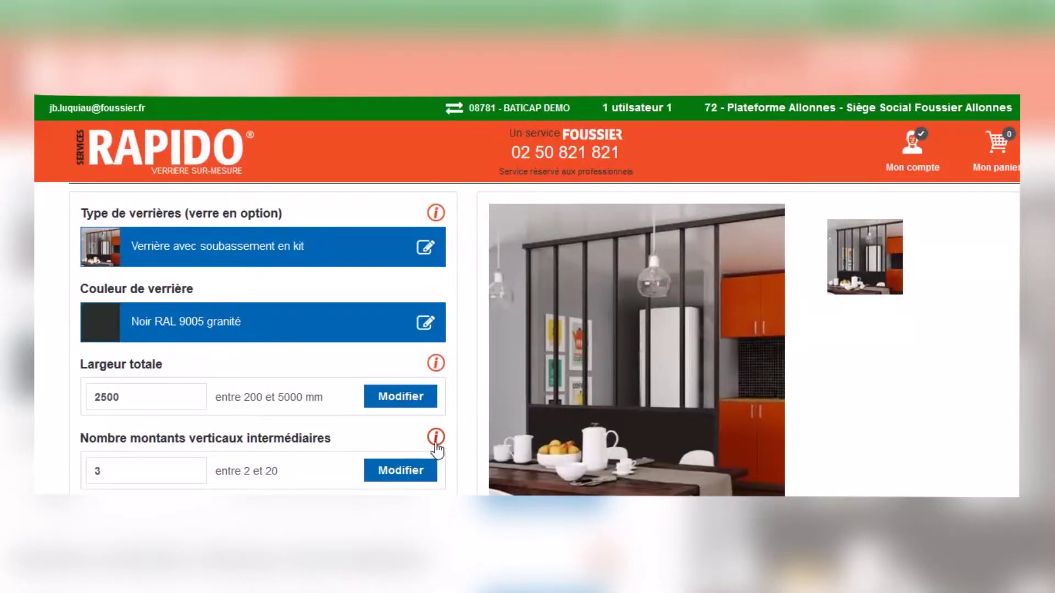
click(436, 439)
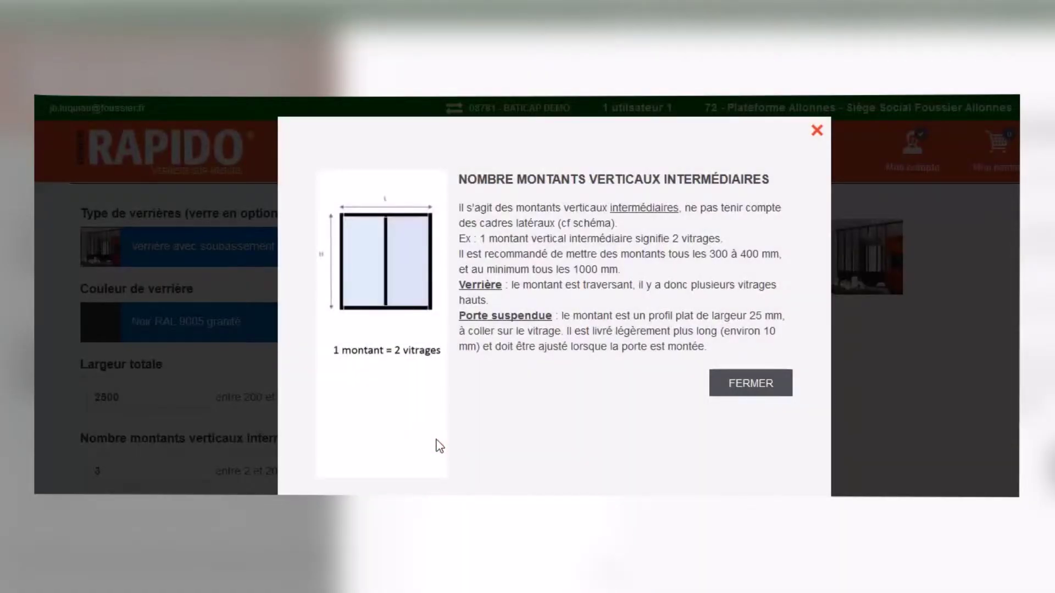
click(824, 134)
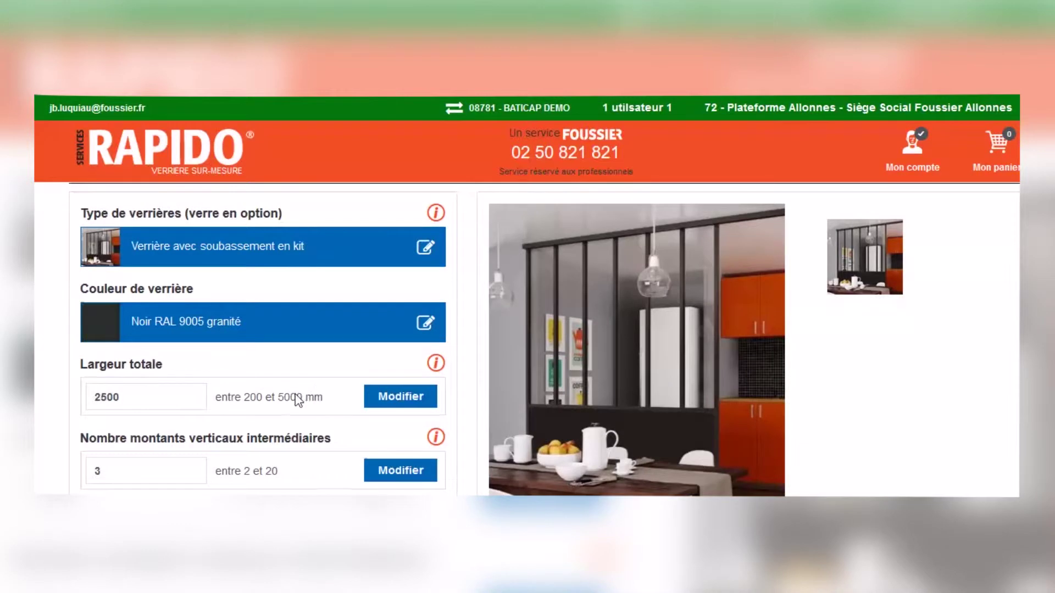
Step: Set the glass partition's total height to 1700 mm and validate it
scroll(297, 400, down, 3)
click(160, 367)
text(1700)
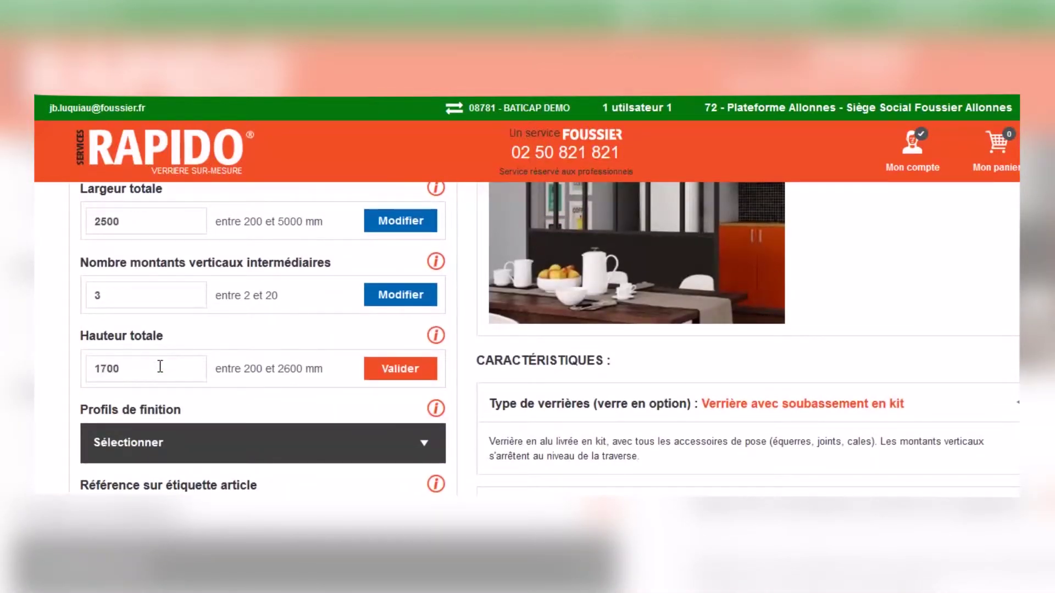
click(402, 369)
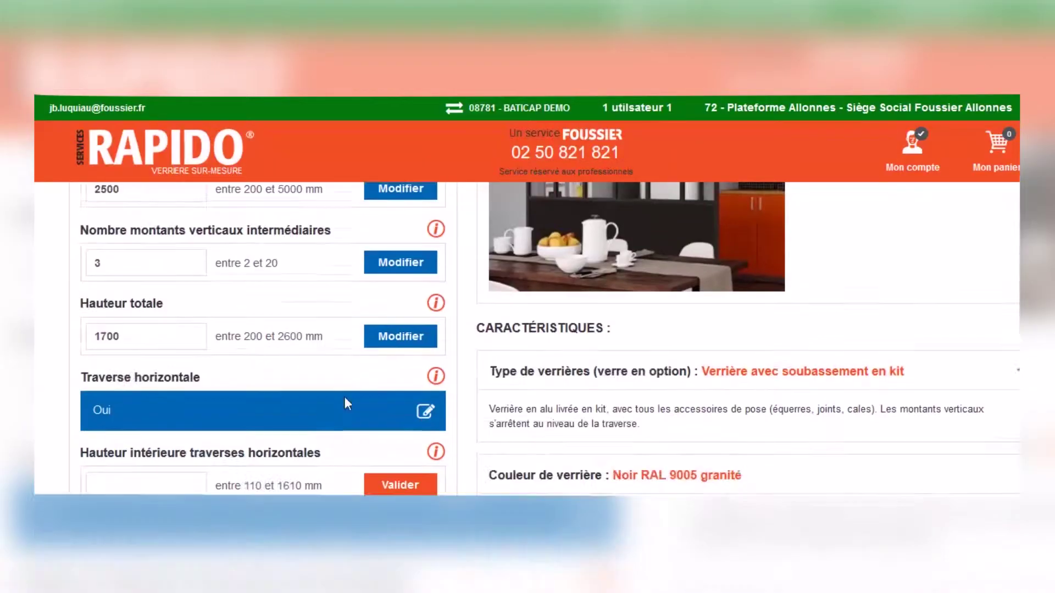
Step: Set the inner height of the horizontal crossbars to 700 mm and consult the explanation of the crossbar position
scroll(347, 404, down, 2)
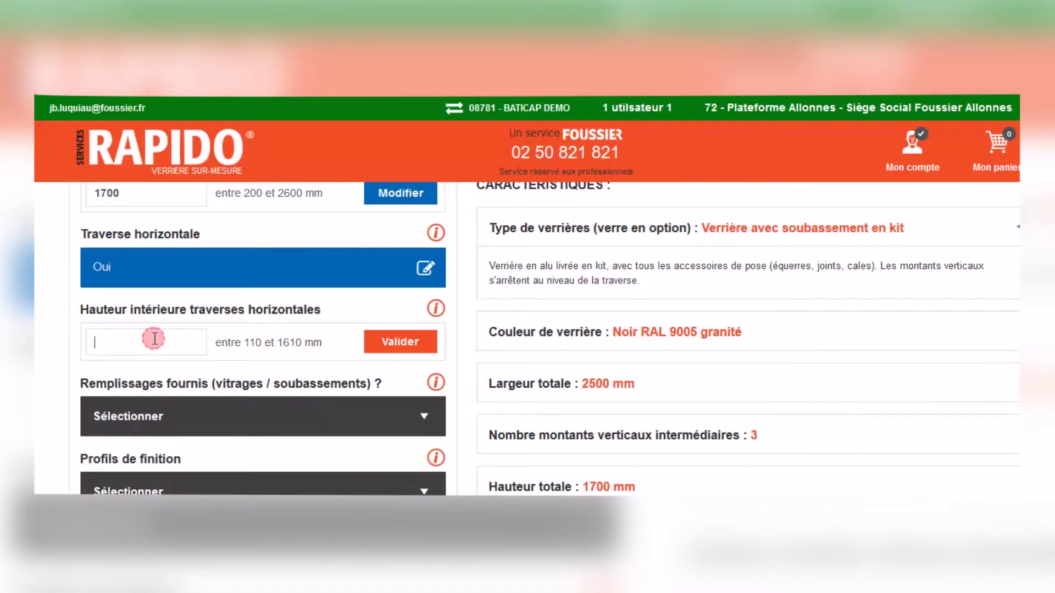
text(700)
click(386, 351)
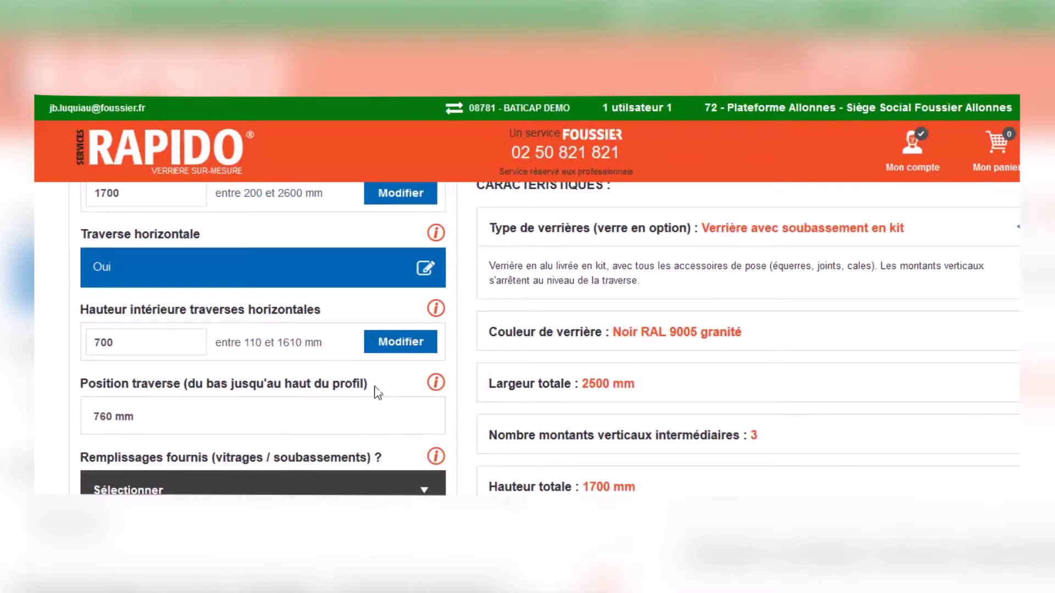
click(434, 385)
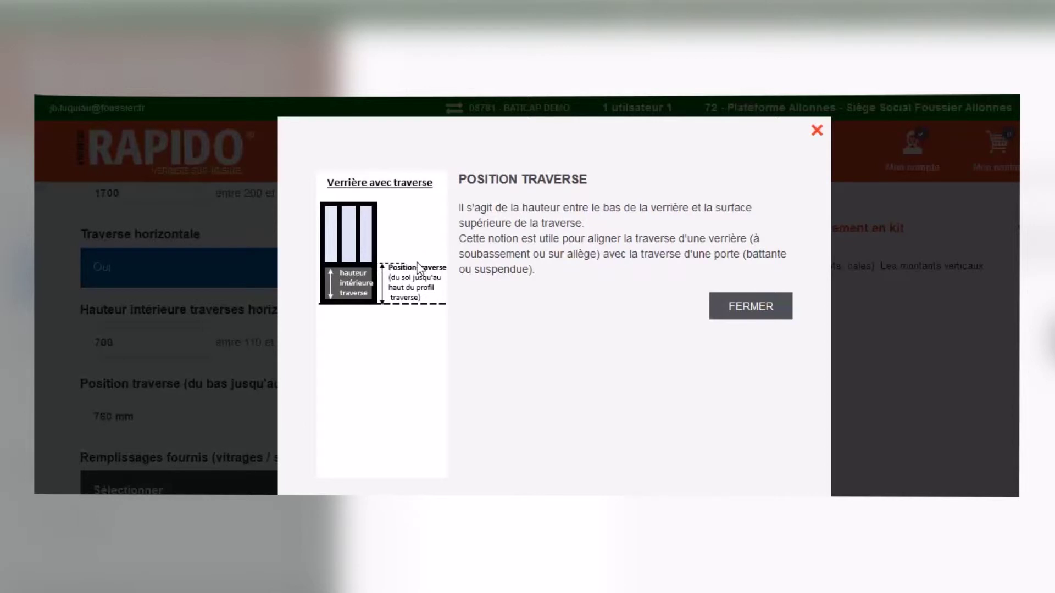
click(817, 131)
Step: Choose "Verre 33/2 haut" as the supplied infill for the glass partition
scroll(294, 425, down, 5)
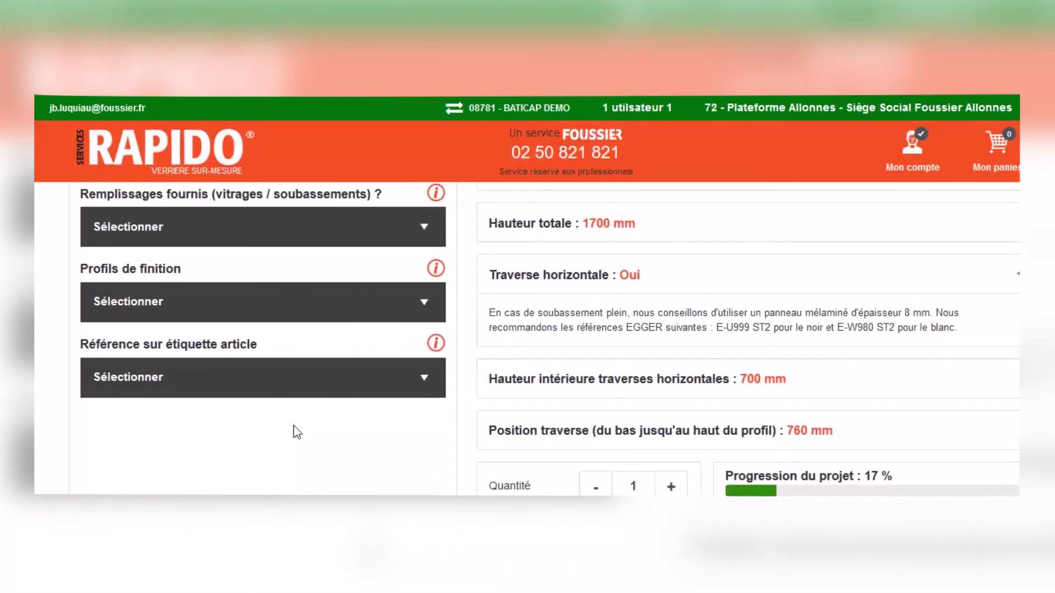
scroll(293, 425, up, 2)
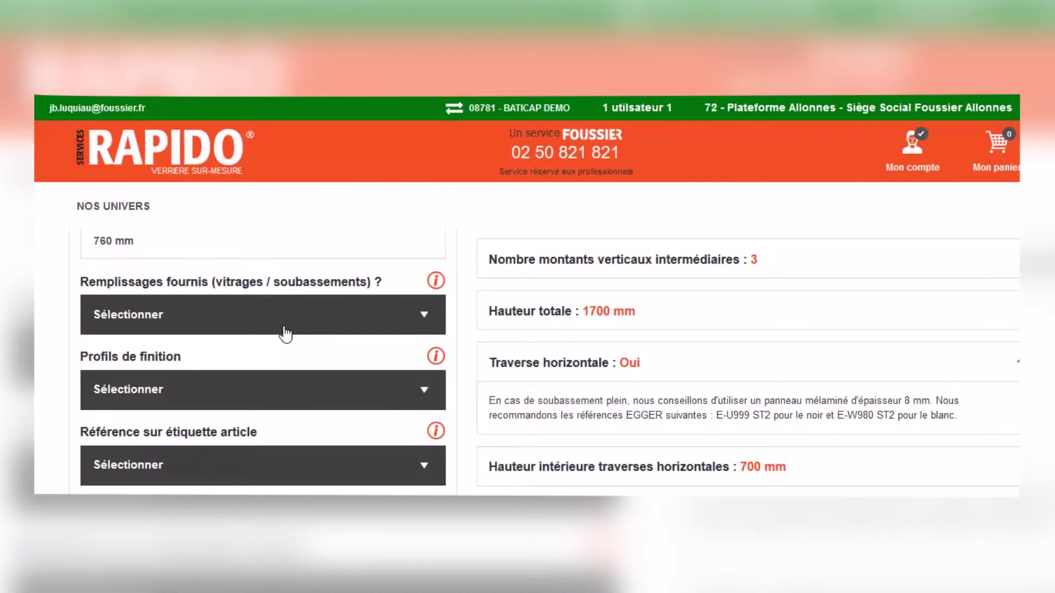
click(285, 330)
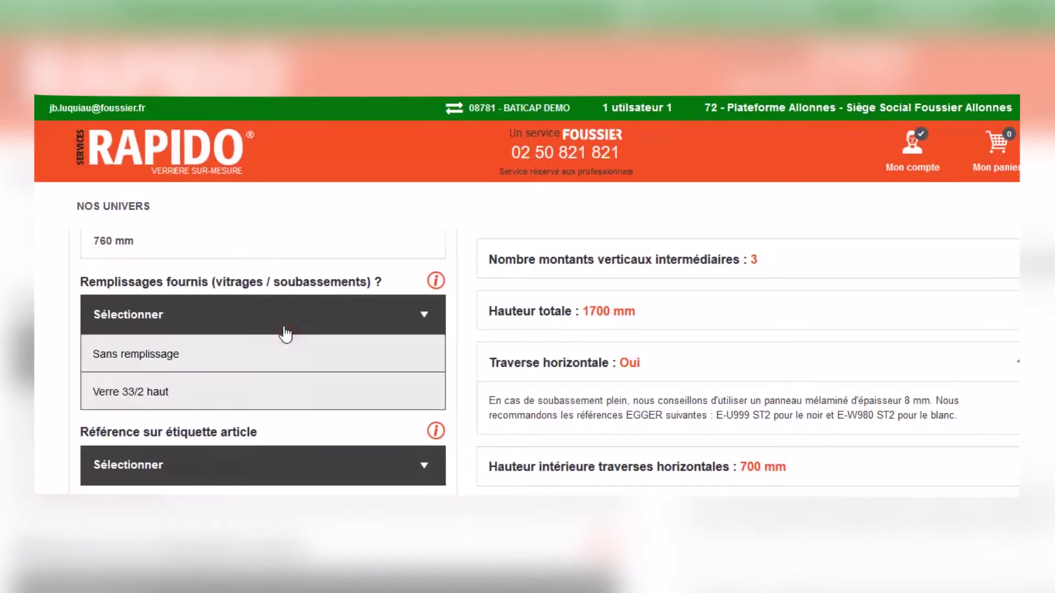
click(248, 392)
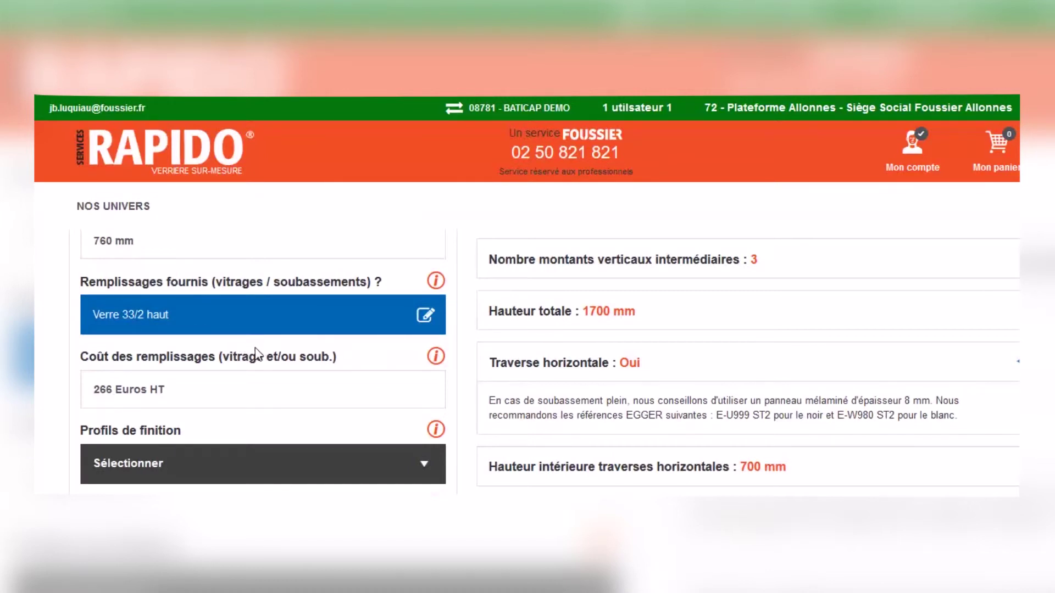
Step: Consult the explanation of the finishing profiles and choose "Sans profils de finition"
scroll(257, 354, down, 1)
scroll(257, 354, down, 2)
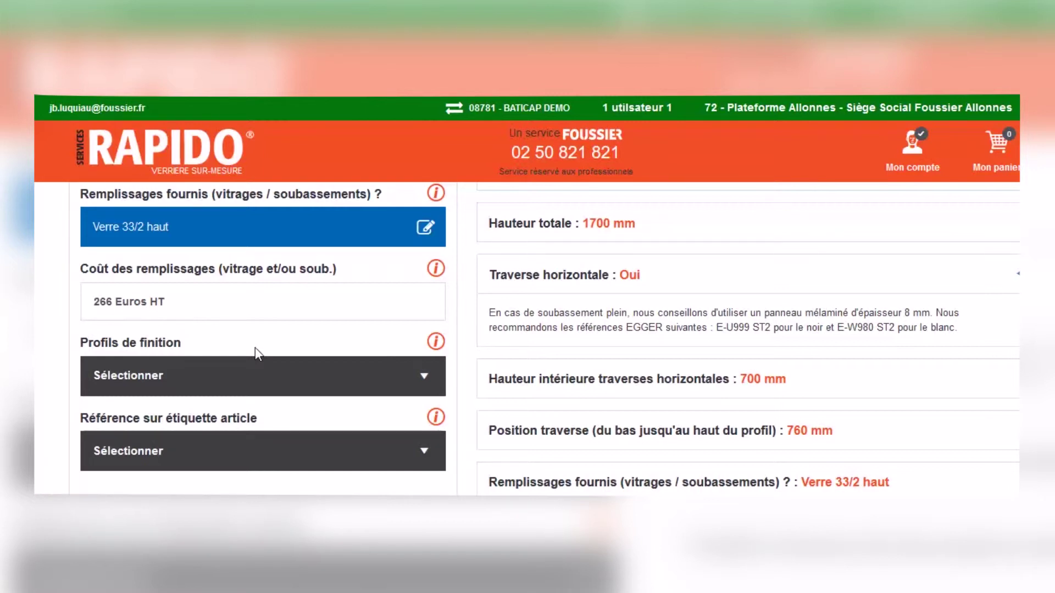
scroll(255, 349, down, 2)
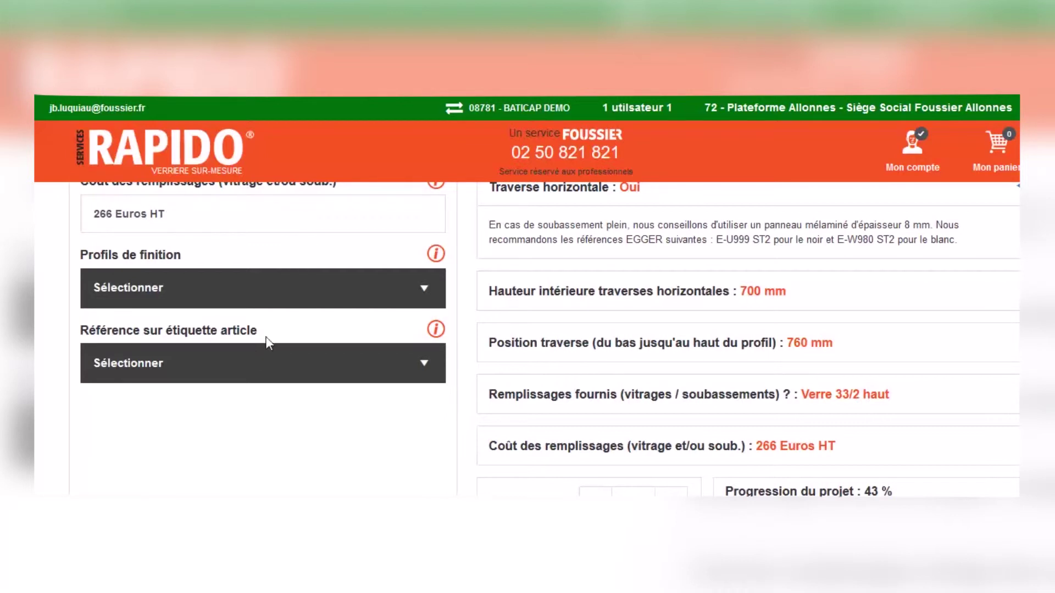
click(441, 256)
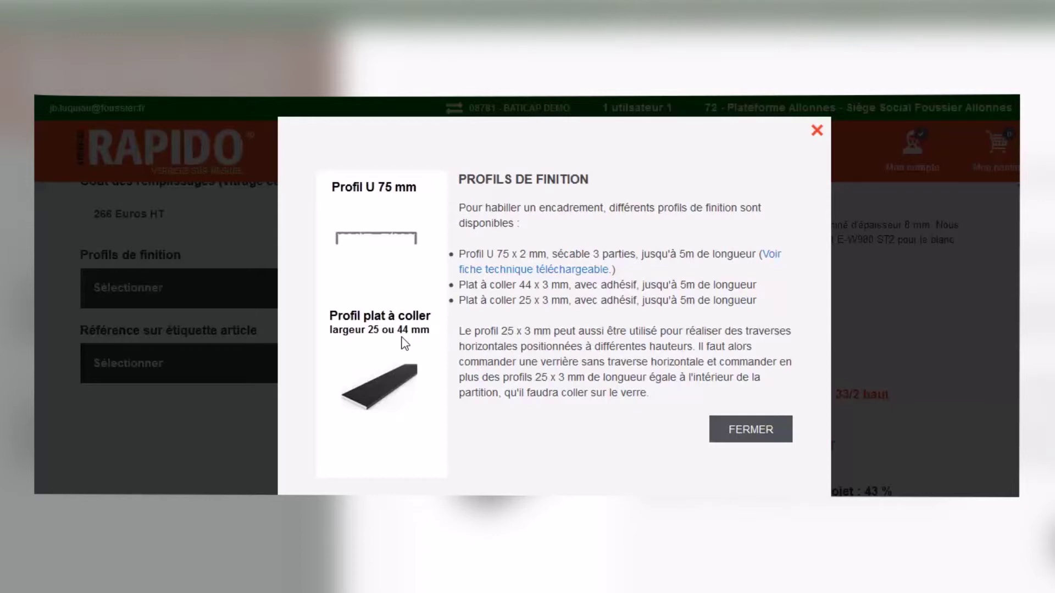
click(817, 132)
click(339, 300)
click(324, 338)
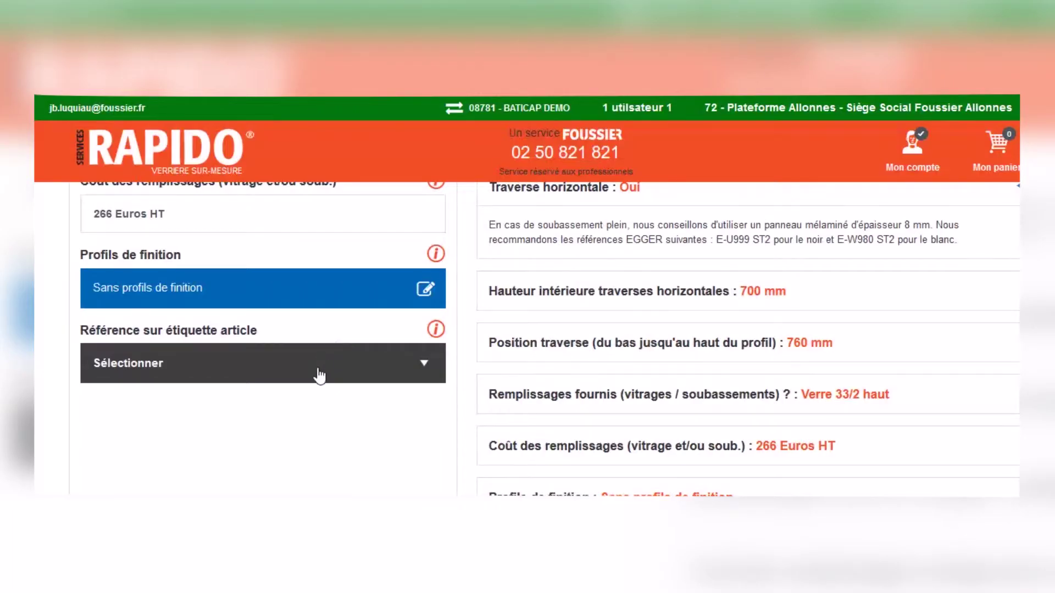
Step: Choose a personalised article label and set its text to "Chambre 1"
click(319, 374)
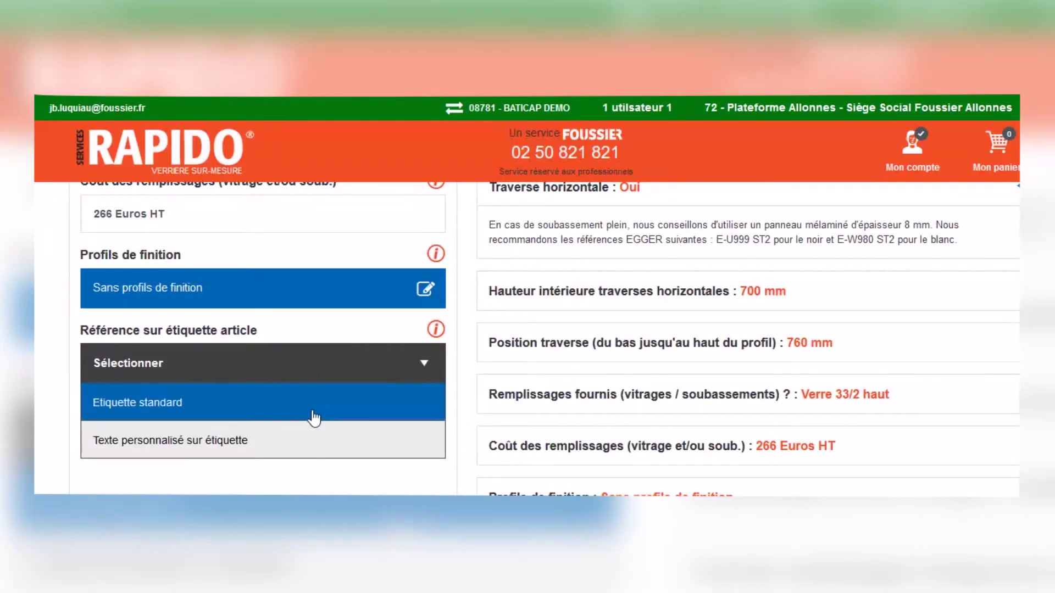
click(307, 441)
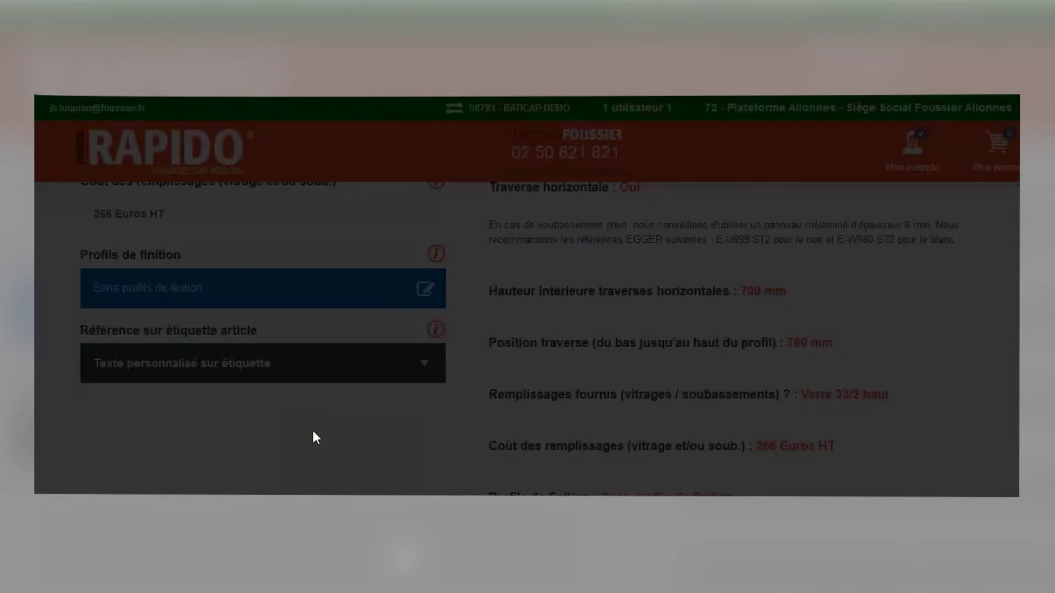
click(284, 442)
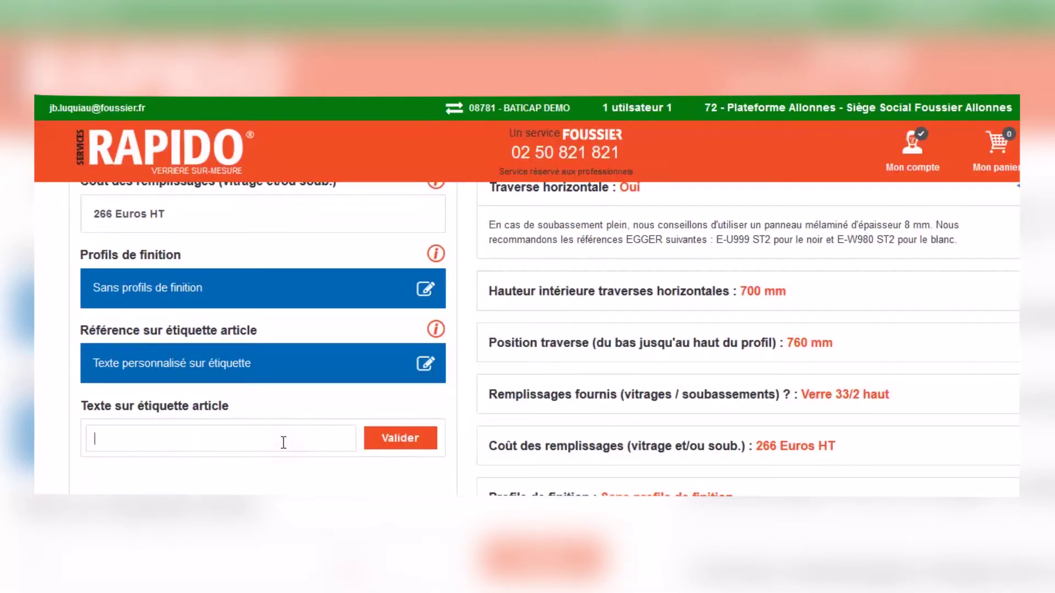
text(Cha)
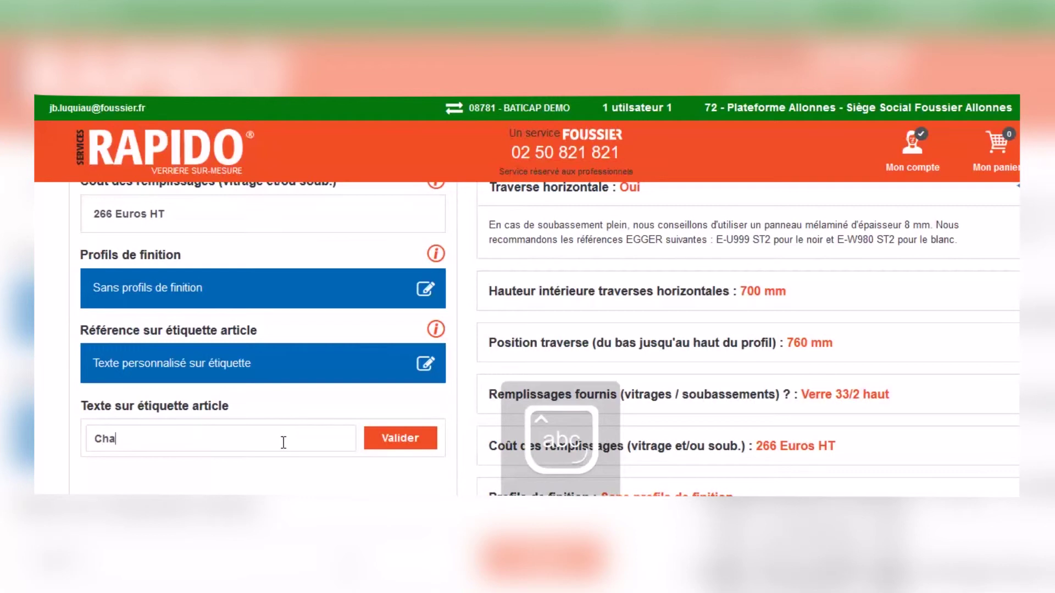
text(mbre 1)
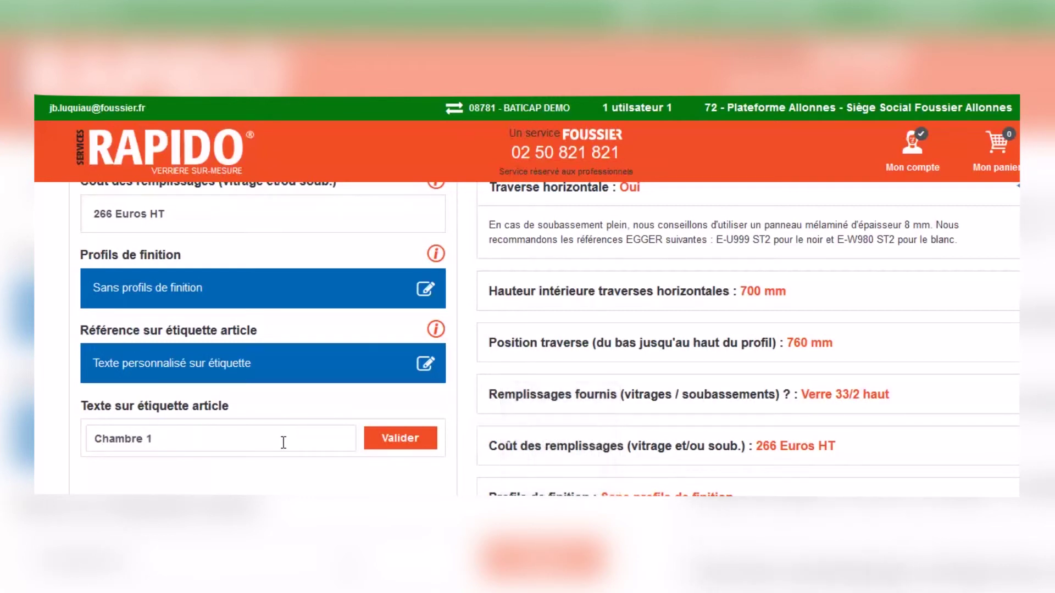
click(421, 443)
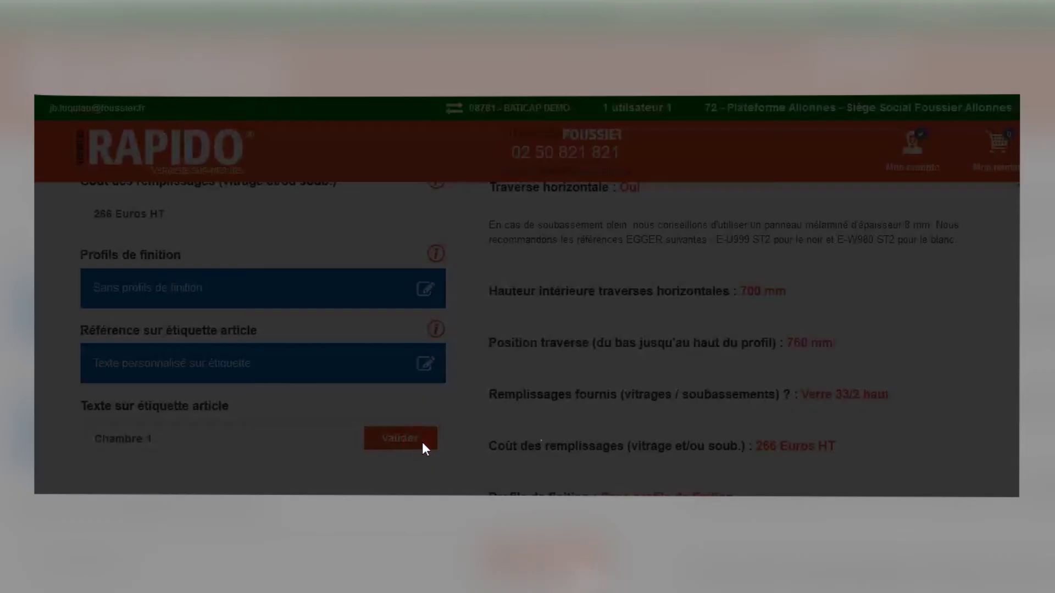
Step: Add the fully configured glass partition to the cart
scroll(753, 367, down, 4)
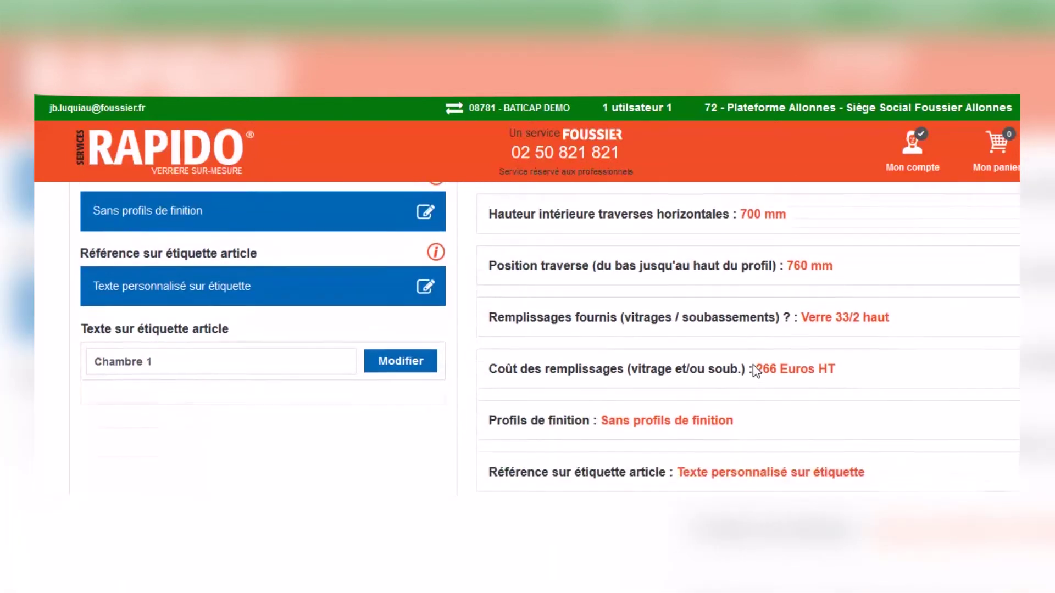
scroll(754, 371, down, 1)
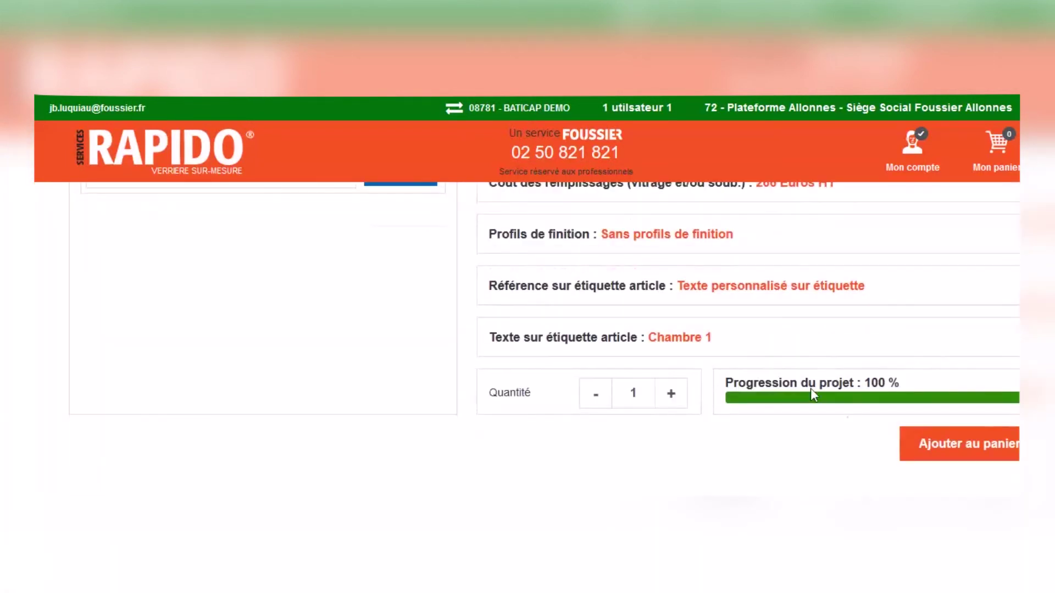
click(953, 445)
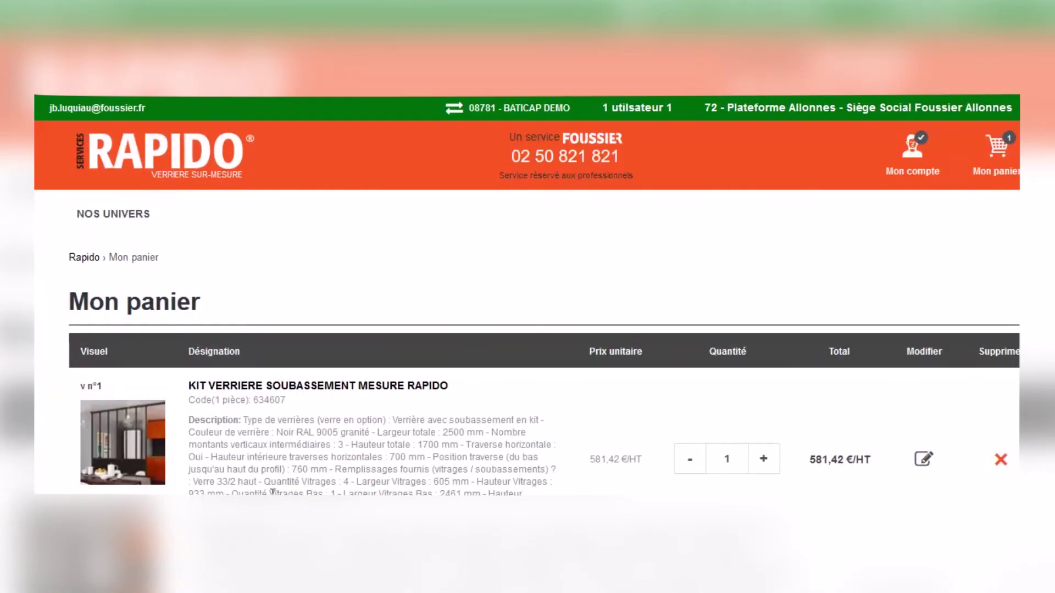
Step: Review the infill quantities and dimensions in the cart item's description, as well as the order totals
drag(192, 483, 285, 492)
drag(297, 493, 524, 493)
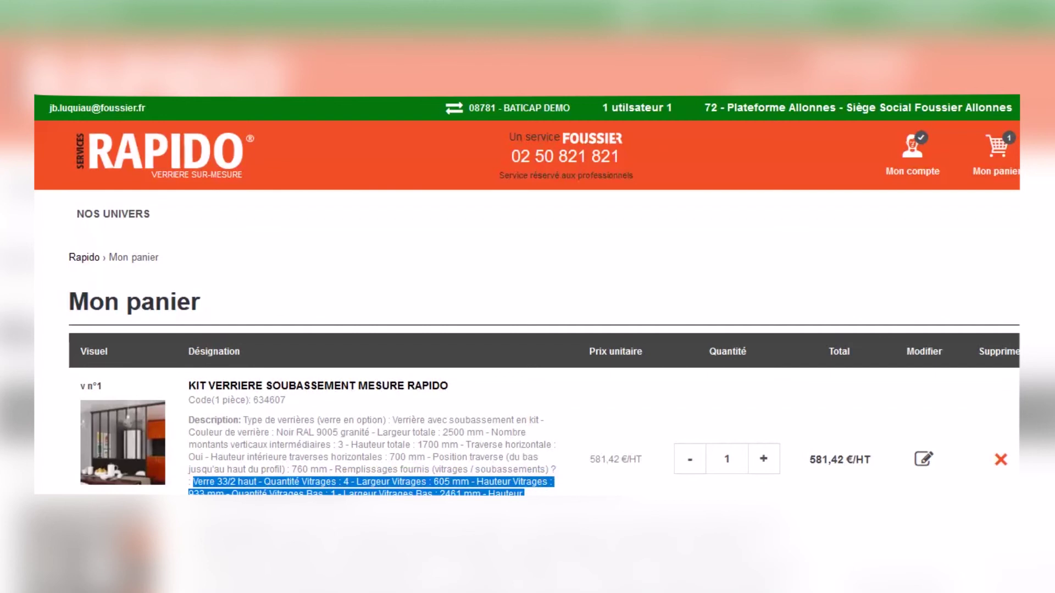
click(555, 494)
scroll(556, 493, down, 4)
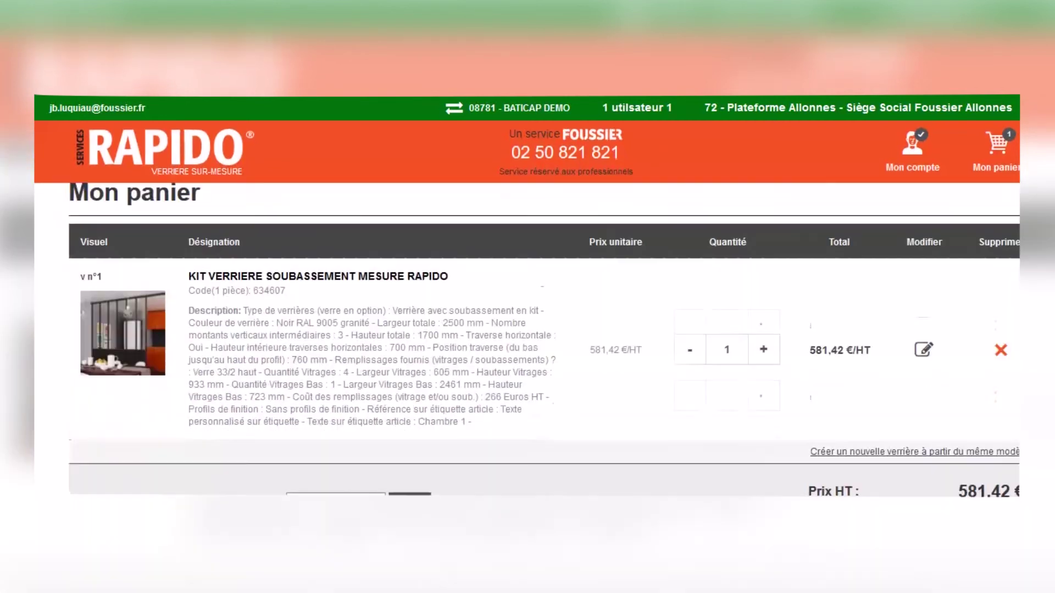
scroll(556, 384, down, 2)
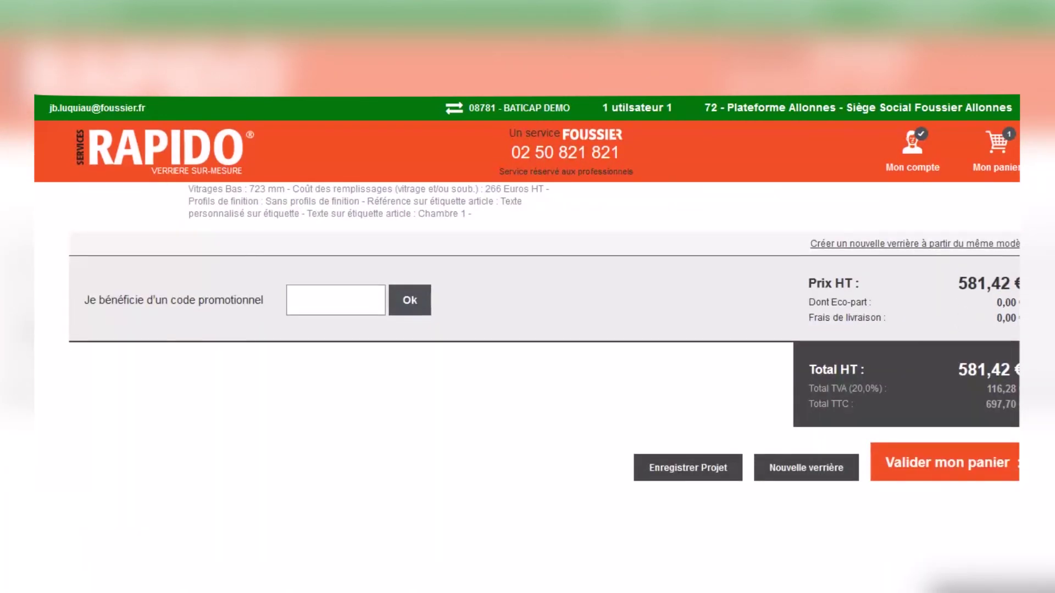